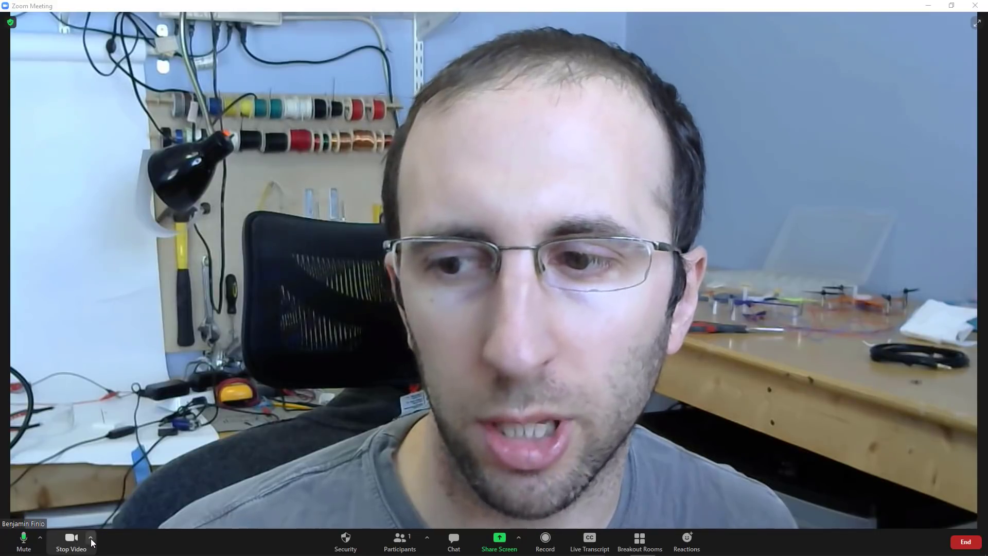
Step: Apply the pixelated Mosaic Eyewear sunglasses video filter
click(90, 538)
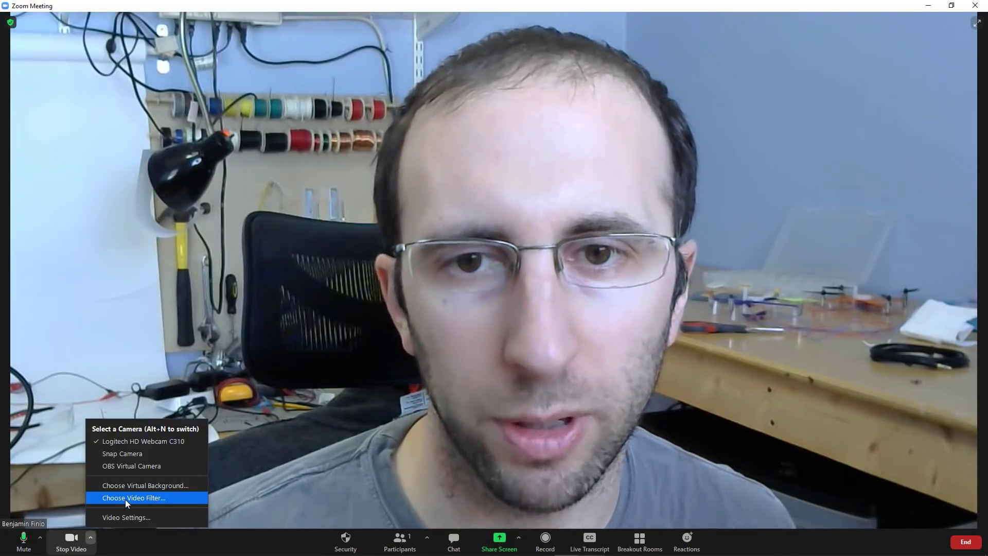
click(126, 498)
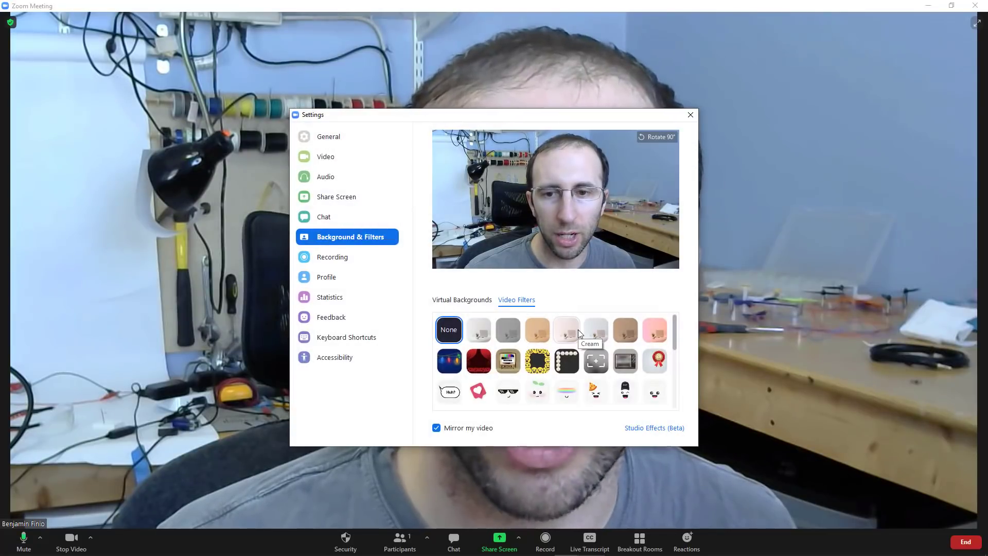
scroll(578, 333, down, 1)
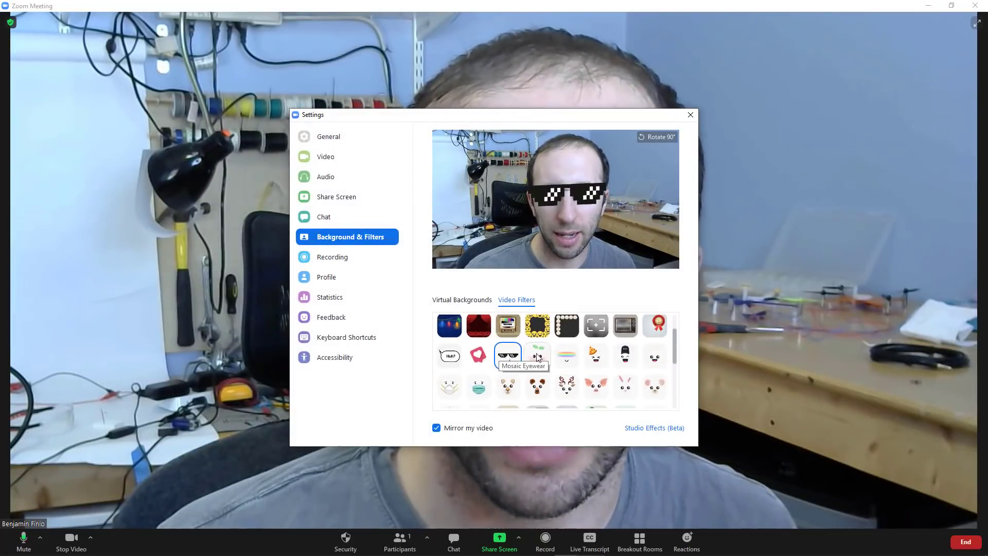
Step: Bring up Studio Effects (Beta) with its eyebrow, beard and lip colour options
click(652, 429)
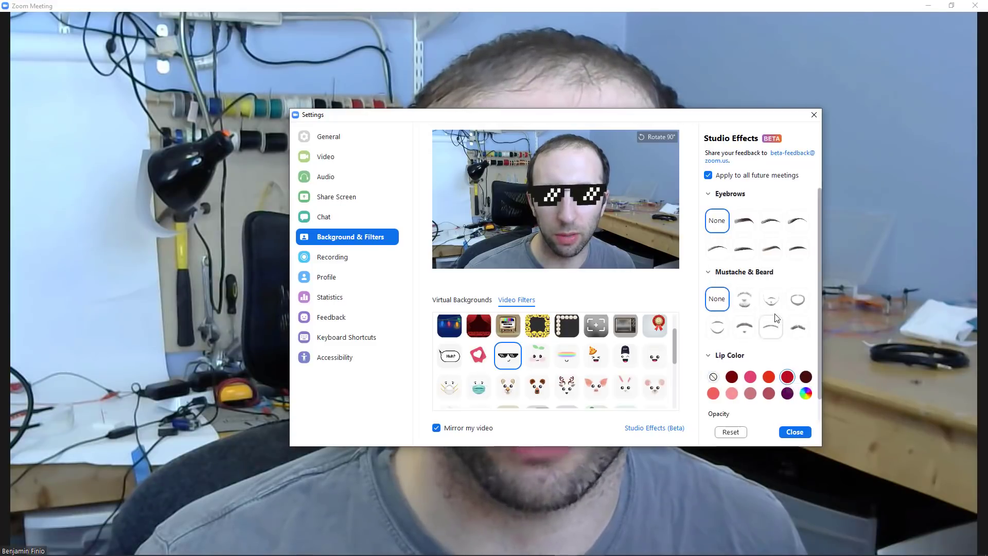
scroll(777, 317, down, 1)
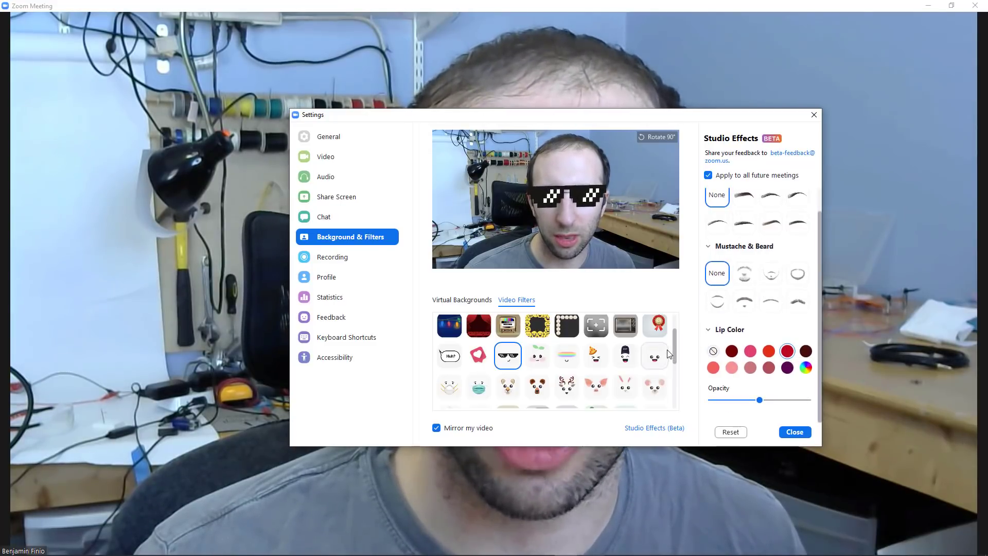
drag(674, 342, 676, 381)
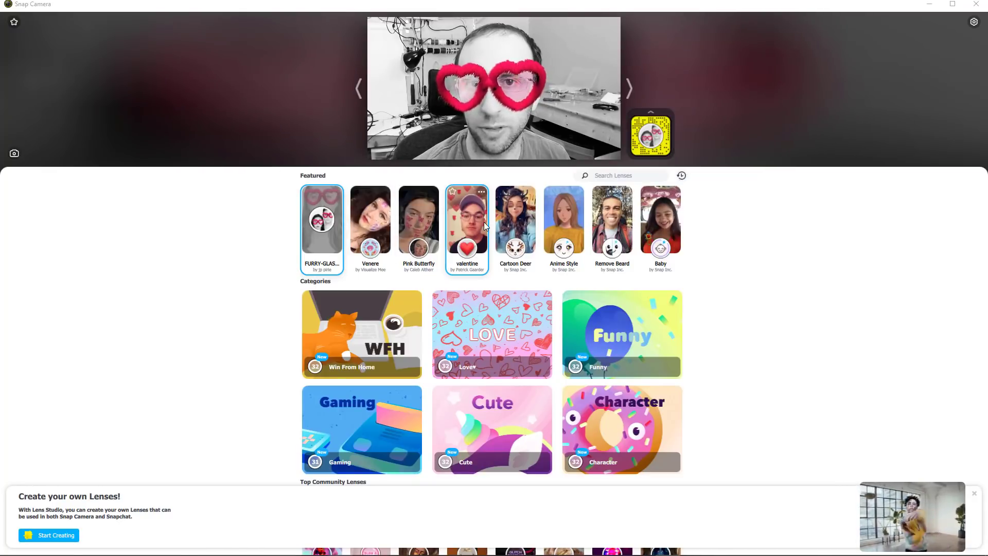
Step: Search Snap Camera's lenses for 'cat' and apply the Cat lens to the webcam
click(618, 176)
text(cat)
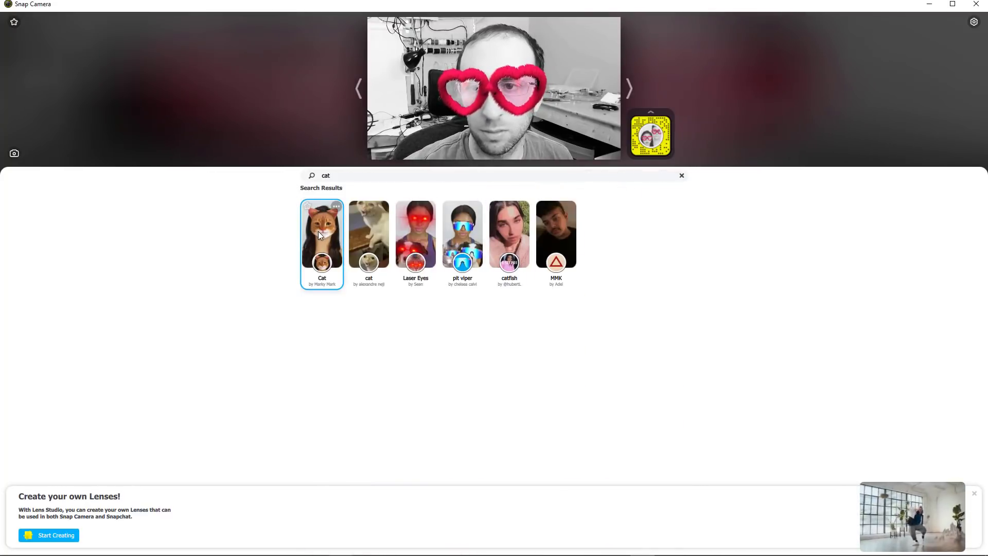
click(318, 232)
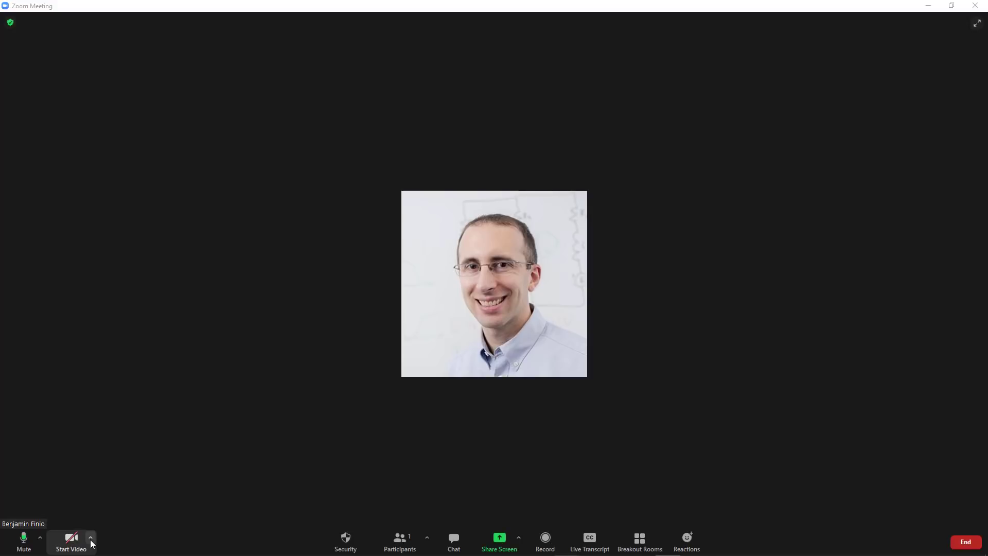
Step: Set the meeting camera to Snap Camera and turn video back on with the cat face
click(90, 538)
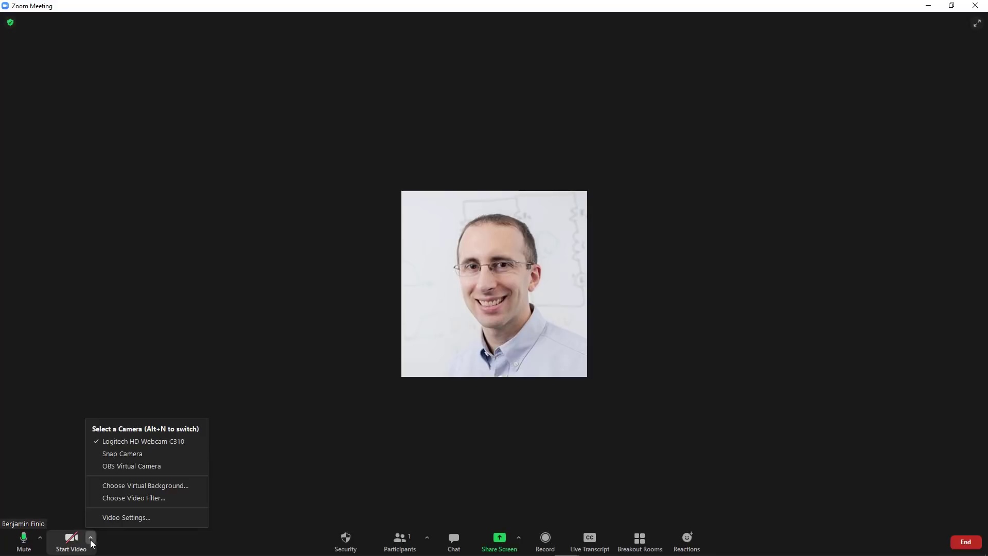
click(144, 455)
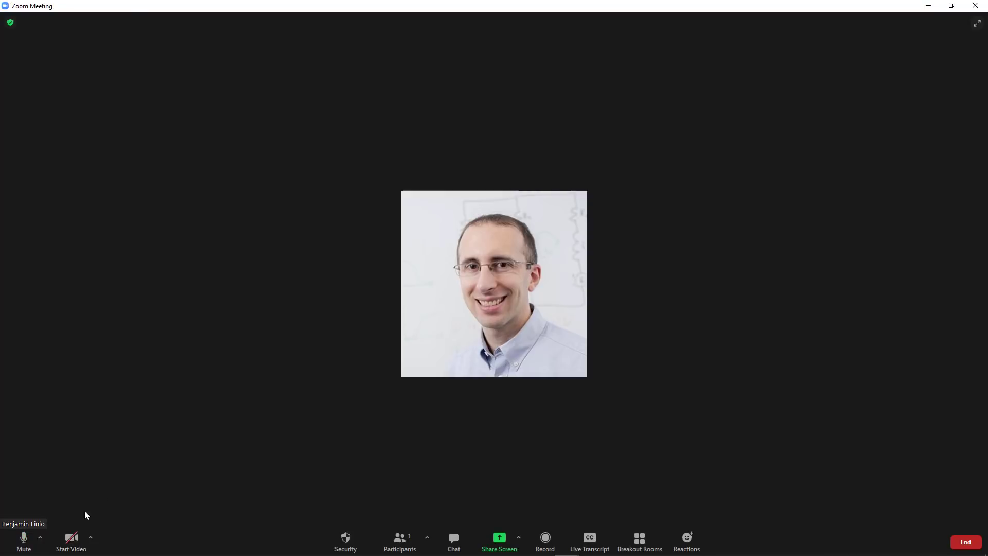
click(62, 542)
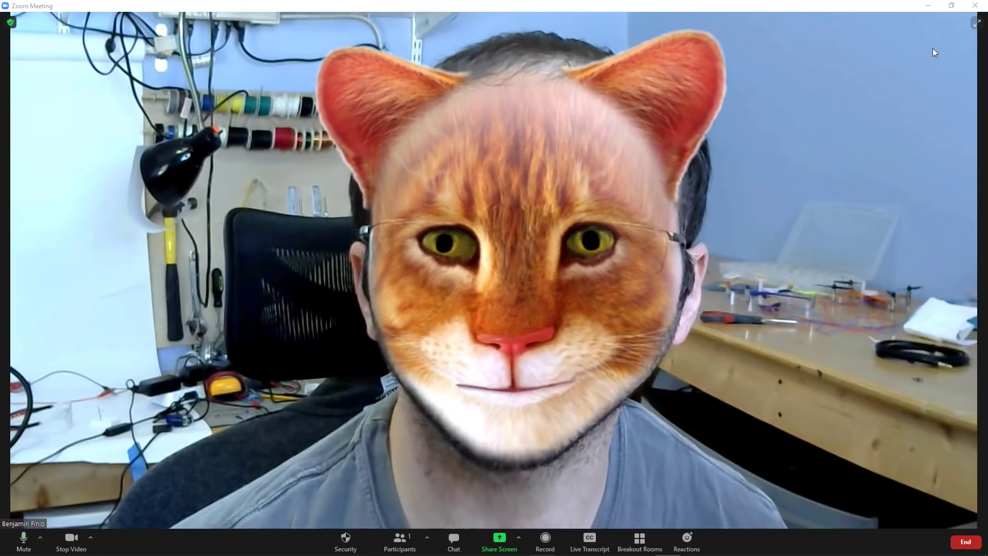
Step: End the current meeting, then start a new meeting joined with computer audio
click(976, 7)
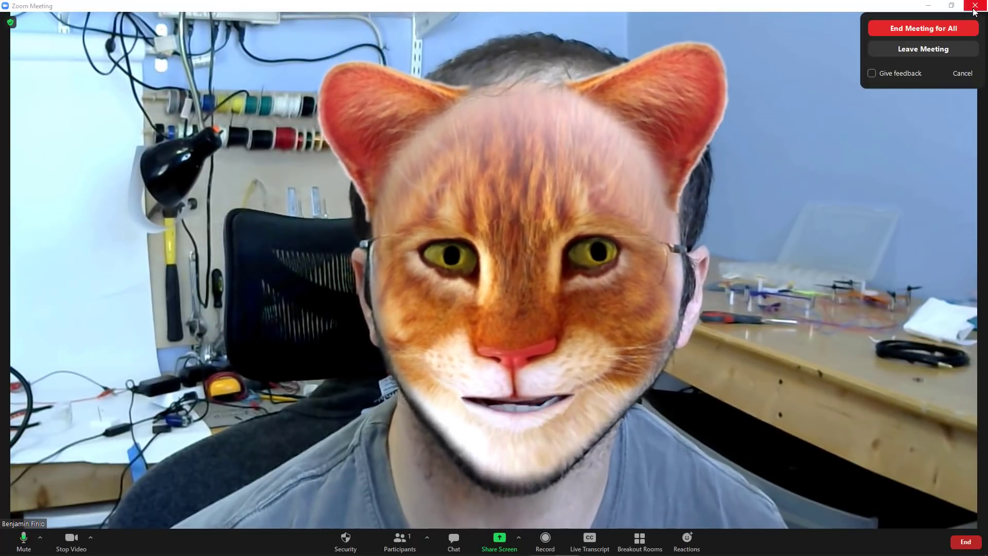
click(926, 29)
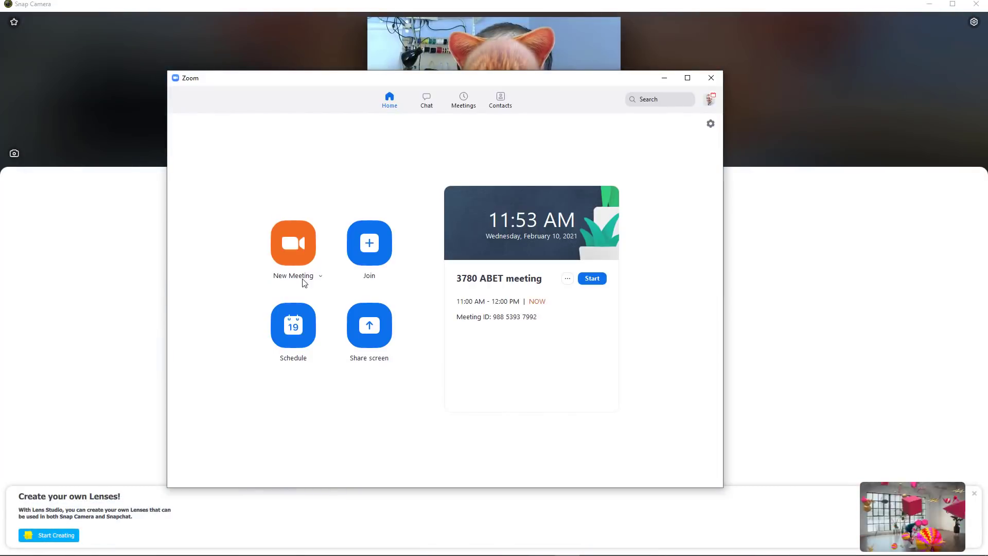
click(288, 227)
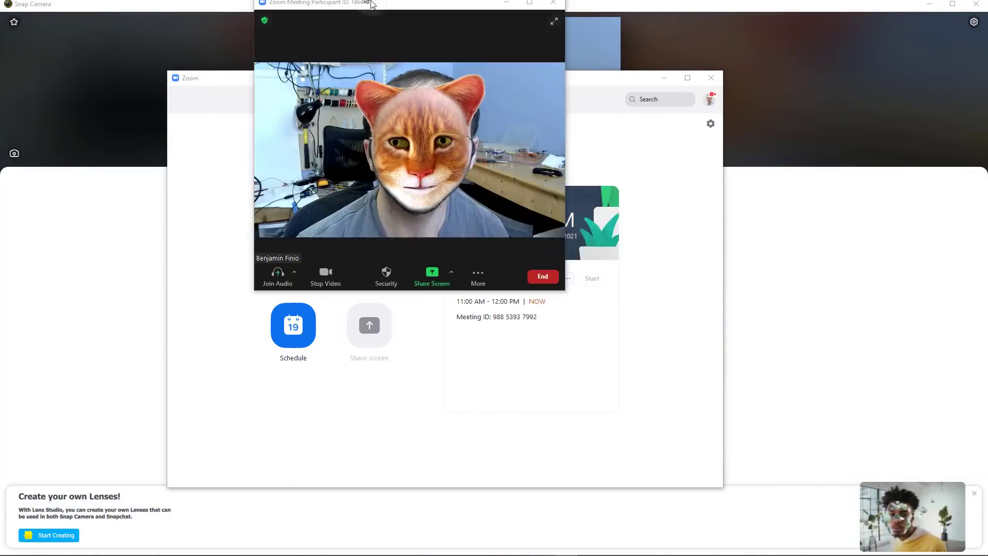
click(479, 277)
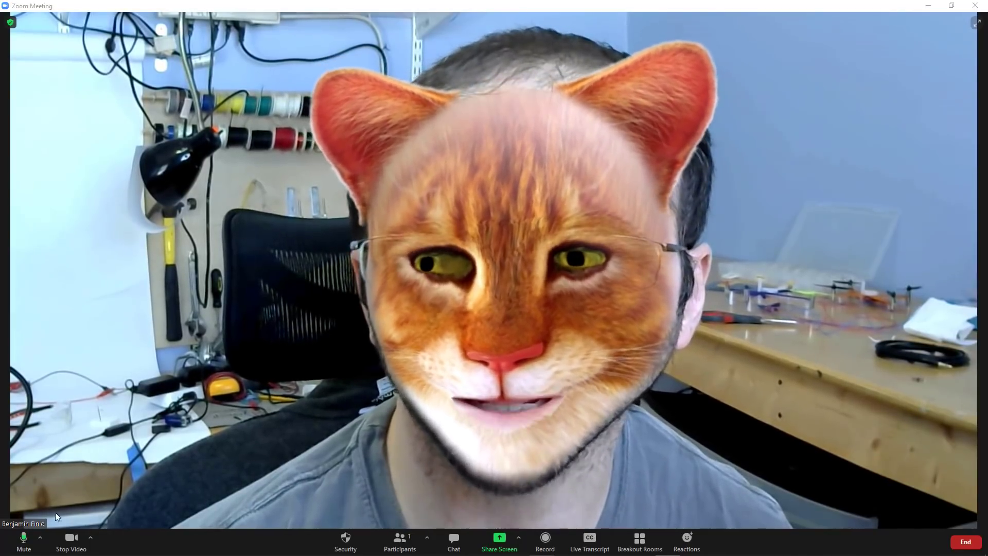
Step: Confirm the Zoom video filter is None, then bring up the camera list
click(90, 538)
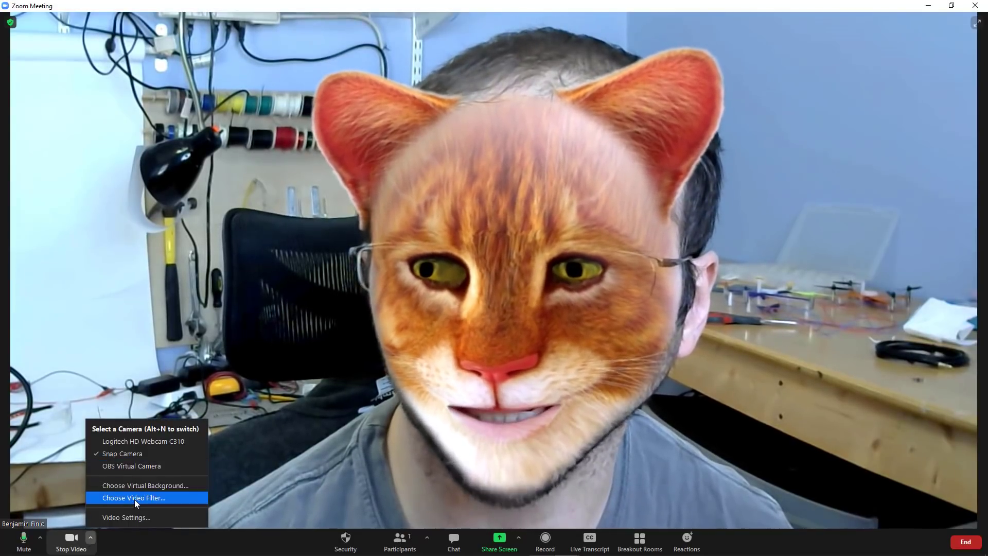
click(134, 499)
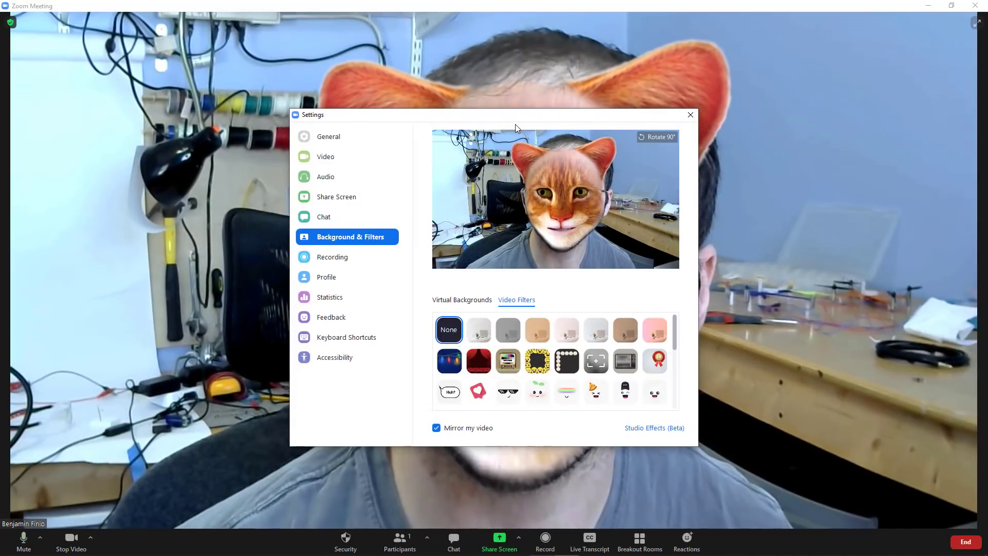
drag(514, 118, 241, 74)
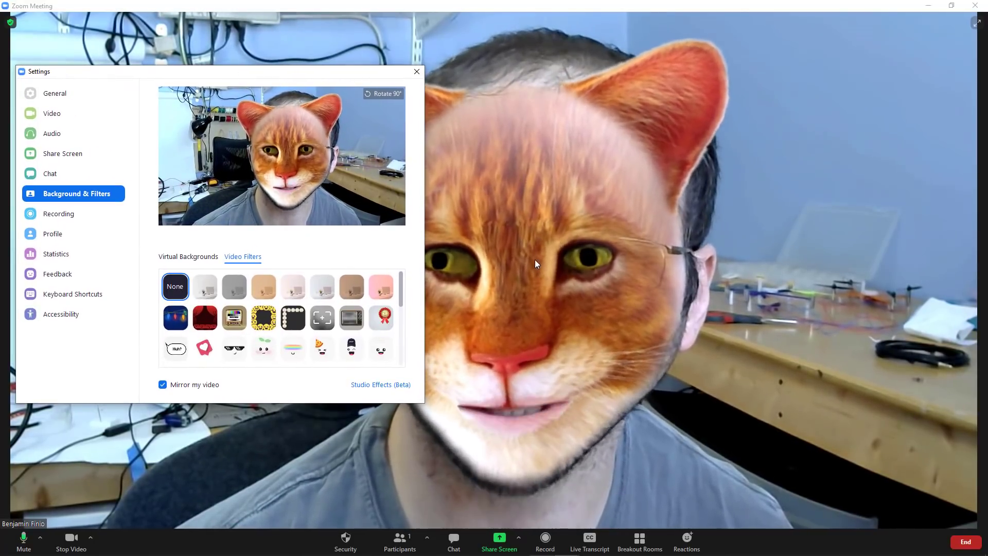
scroll(234, 294, down, 3)
scroll(233, 294, up, 3)
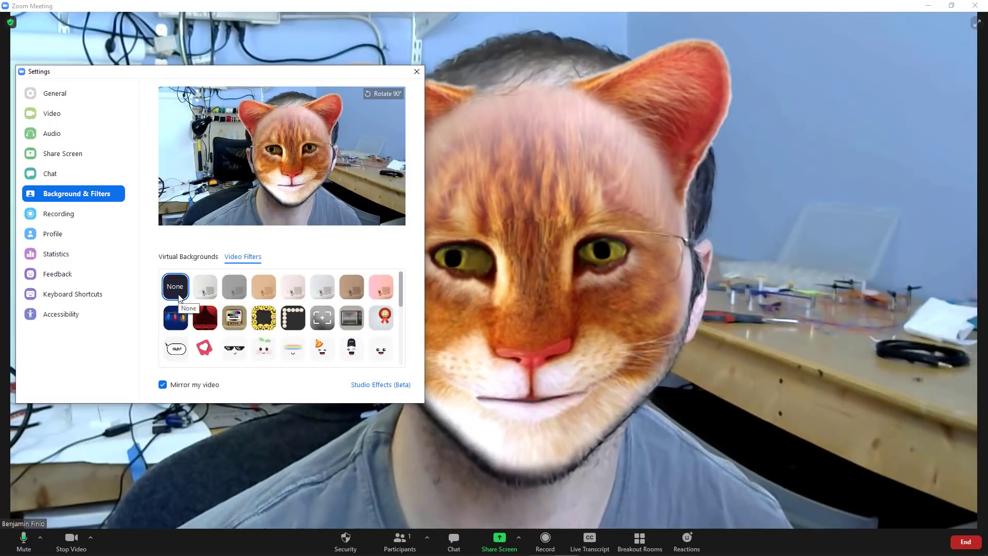
click(416, 71)
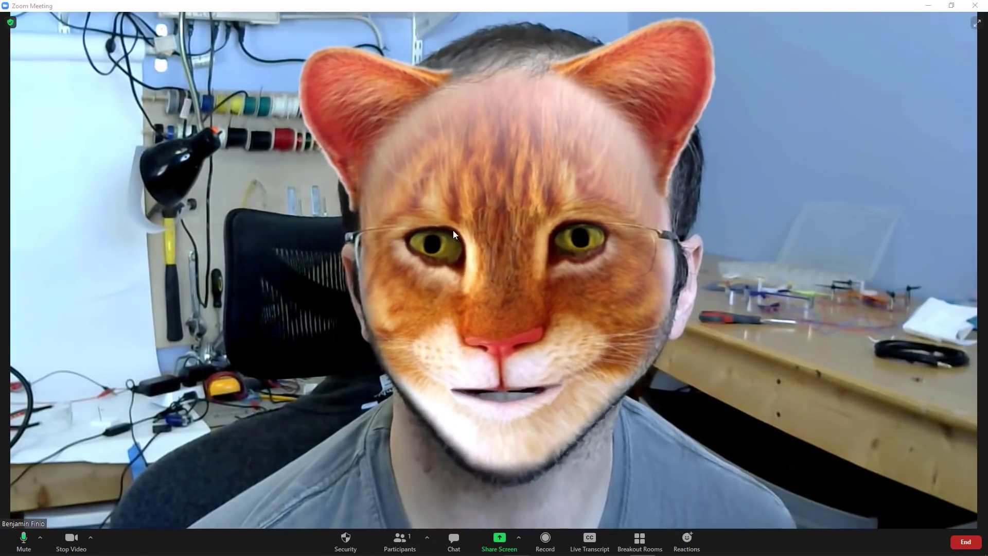
click(91, 536)
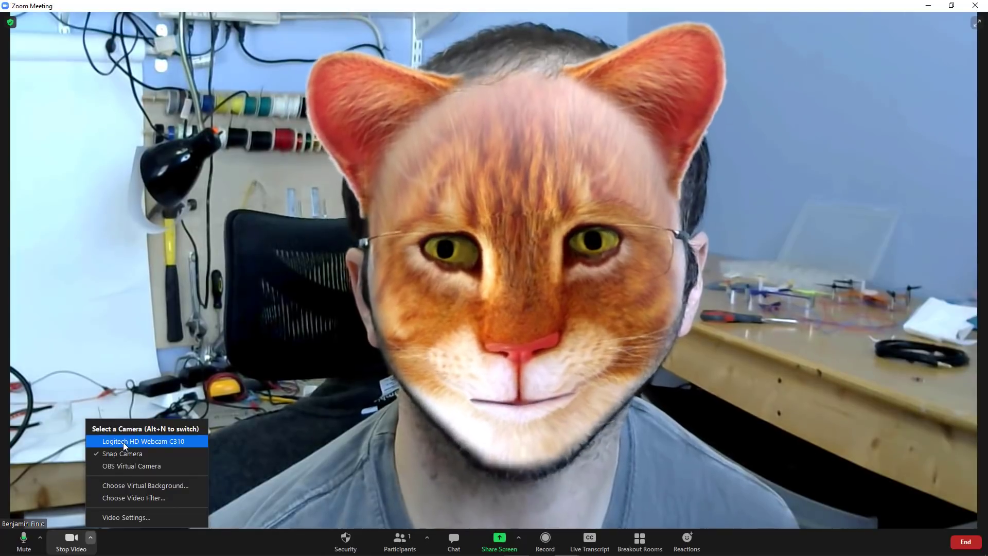
Step: Switch the meeting camera to Logitech HD Webcam C310 and close Snap Camera
click(122, 442)
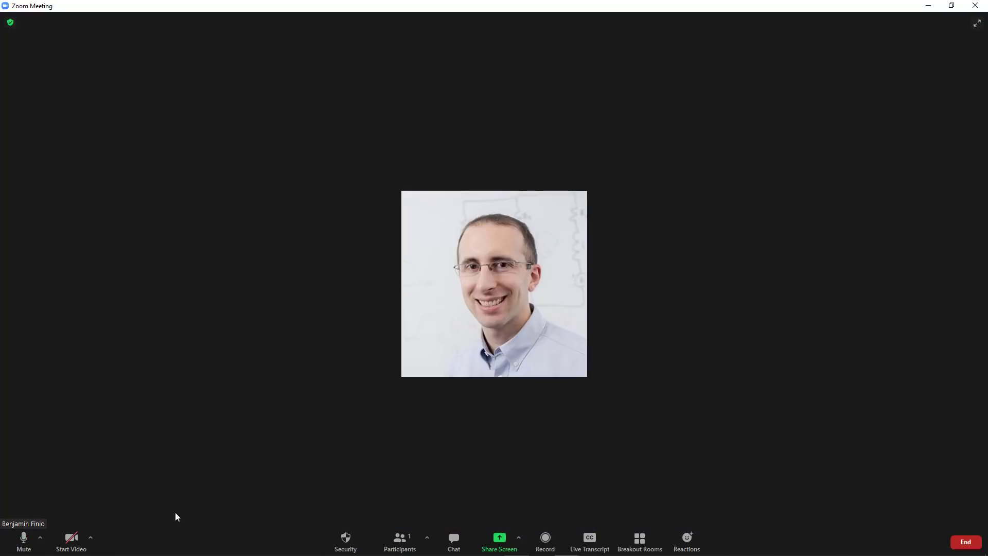
click(614, 548)
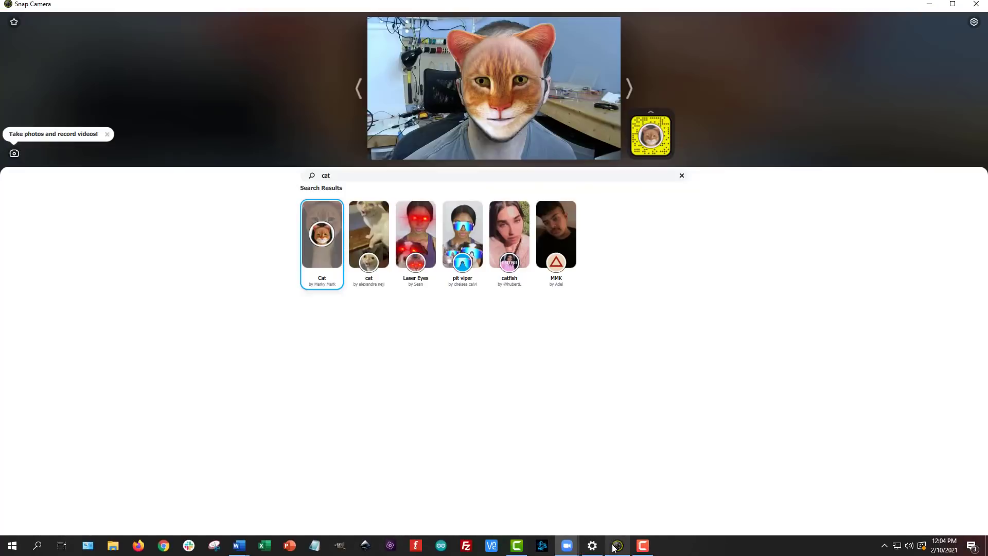
click(975, 5)
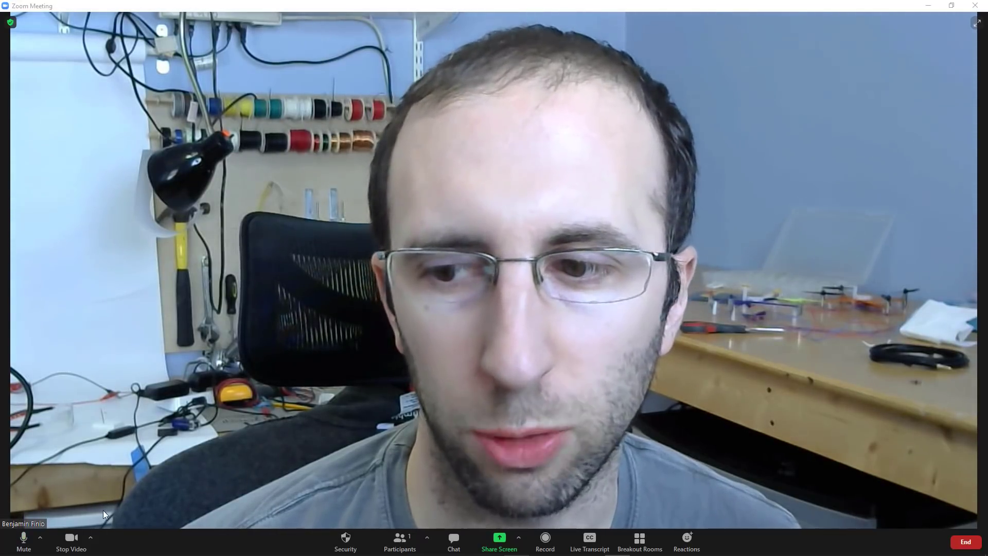
click(90, 538)
click(121, 498)
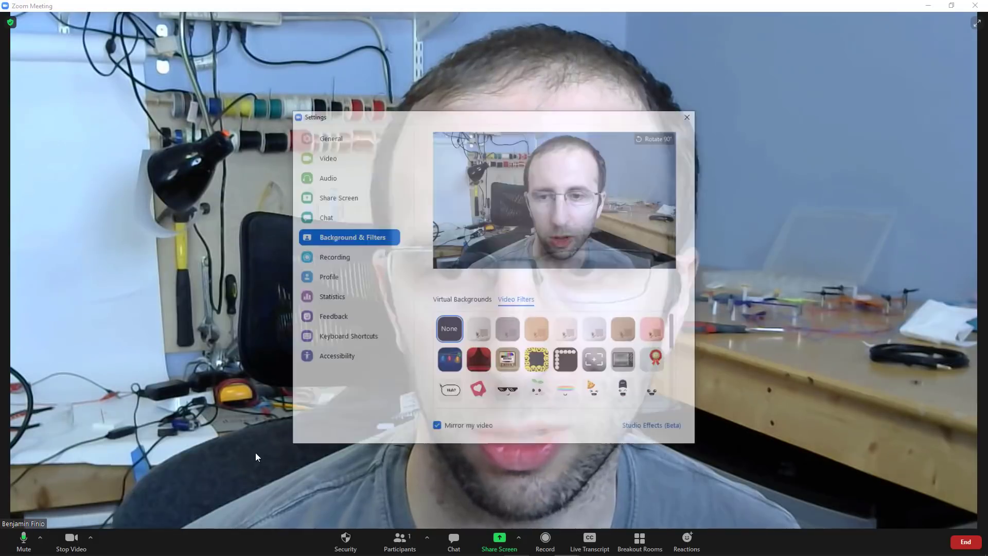
click(643, 428)
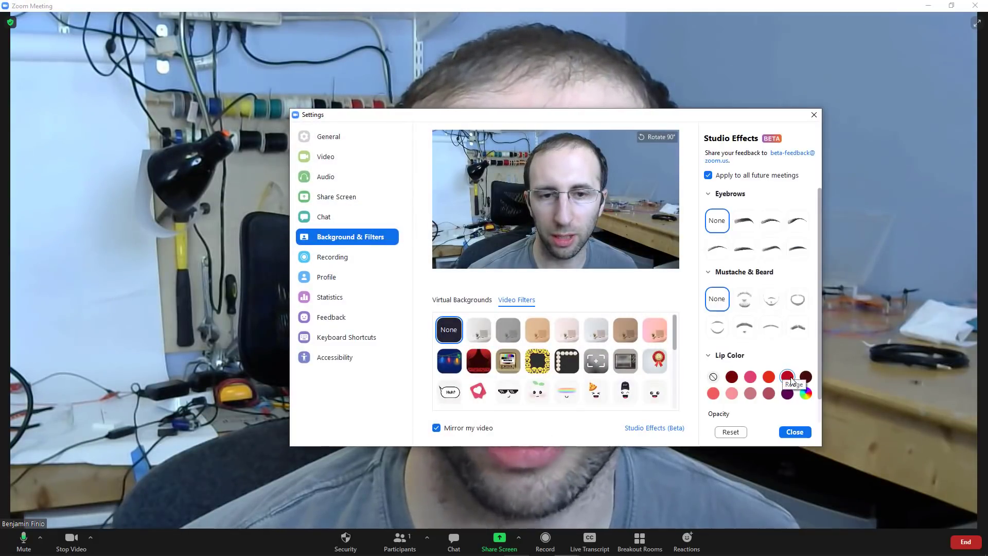
drag(714, 120, 459, 183)
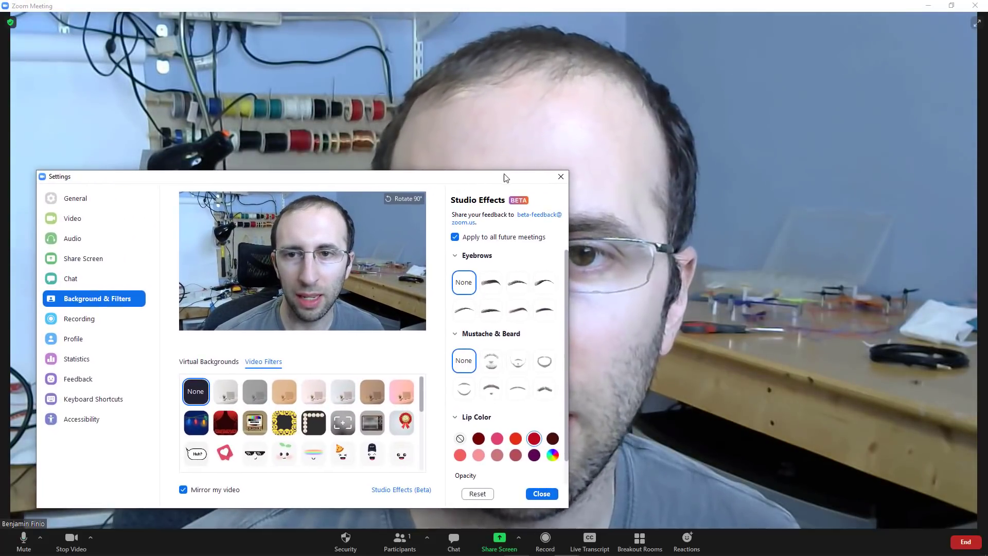
click(564, 177)
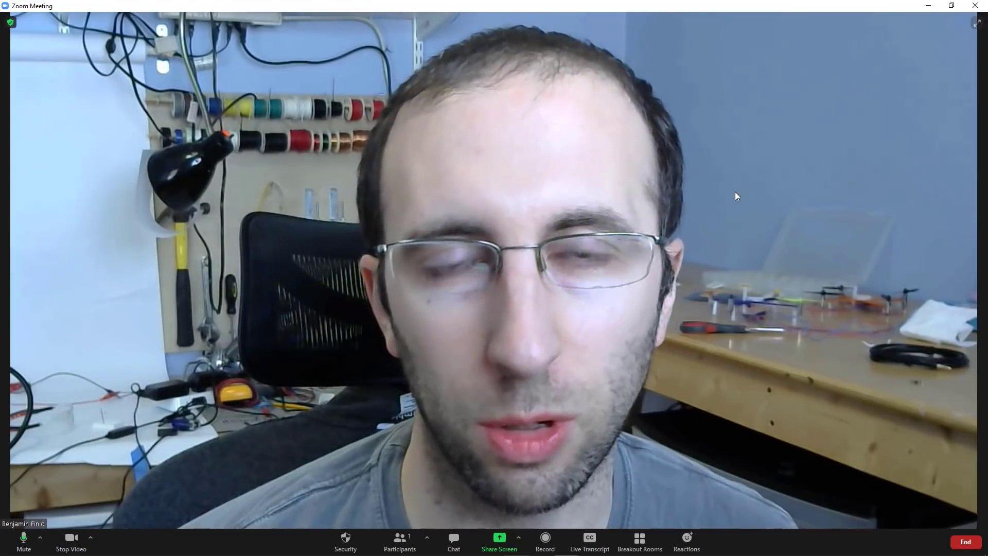